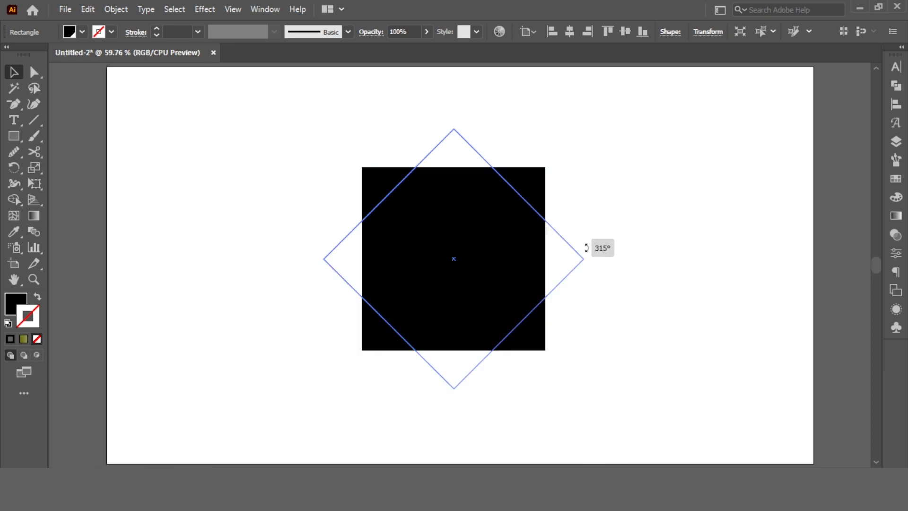
Center the rotated square horizontally and vertically on the artboard.
click(587, 32)
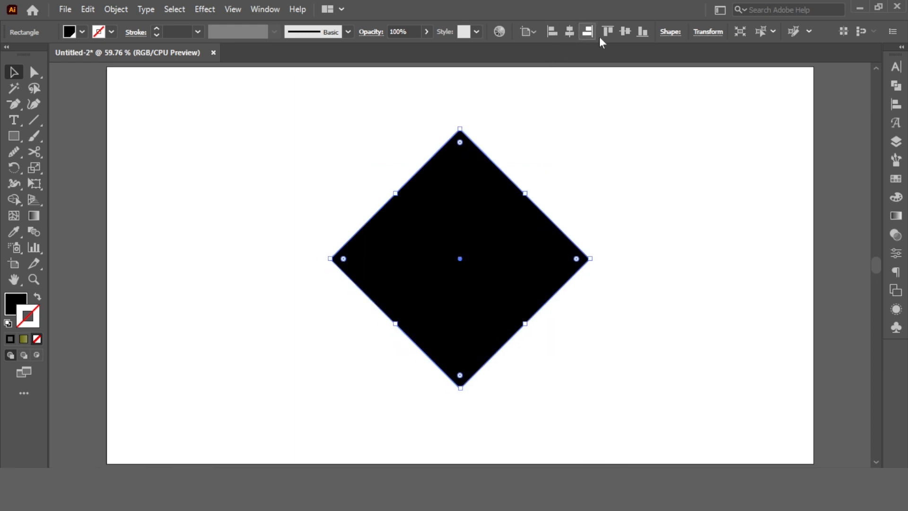
click(627, 32)
click(611, 159)
Start a Zig Zag distort effect on the diamond with a size of 0 px and 1 ridge per segment.
drag(610, 156, 451, 242)
click(233, 9)
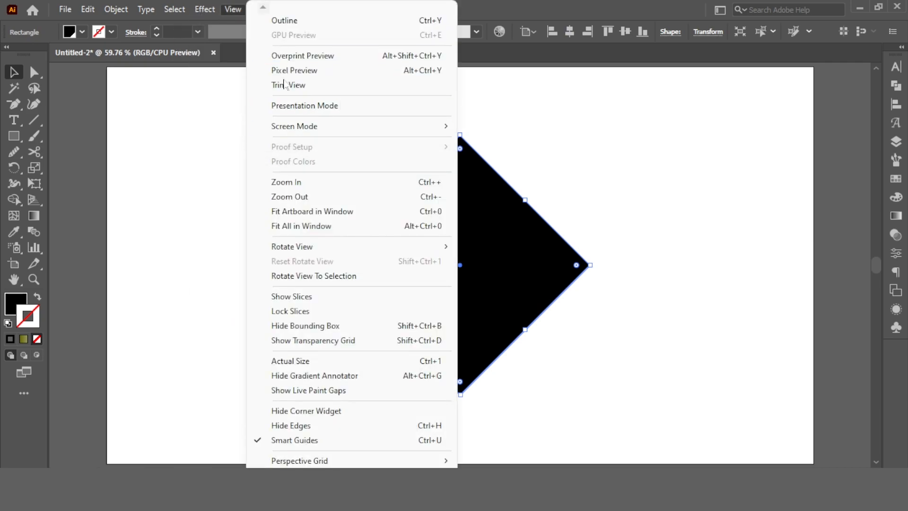
mouse_move(204, 9)
mouse_move(321, 119)
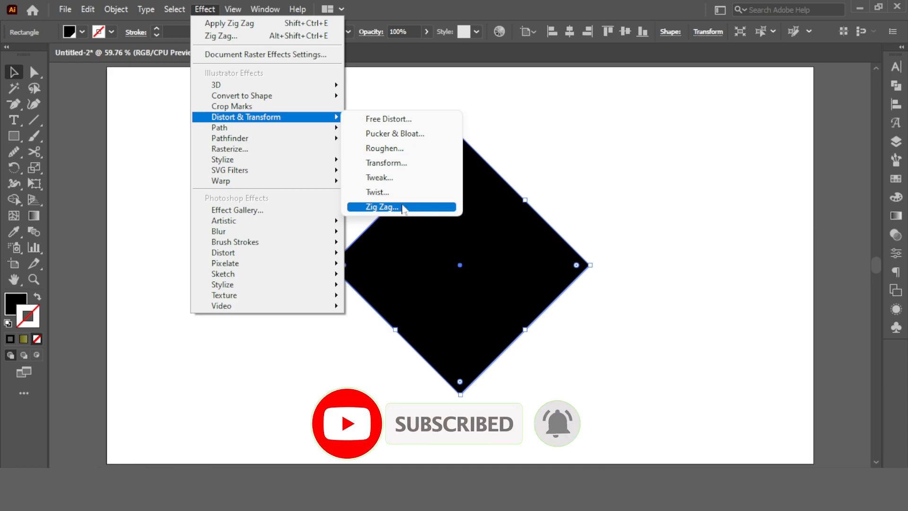
click(392, 208)
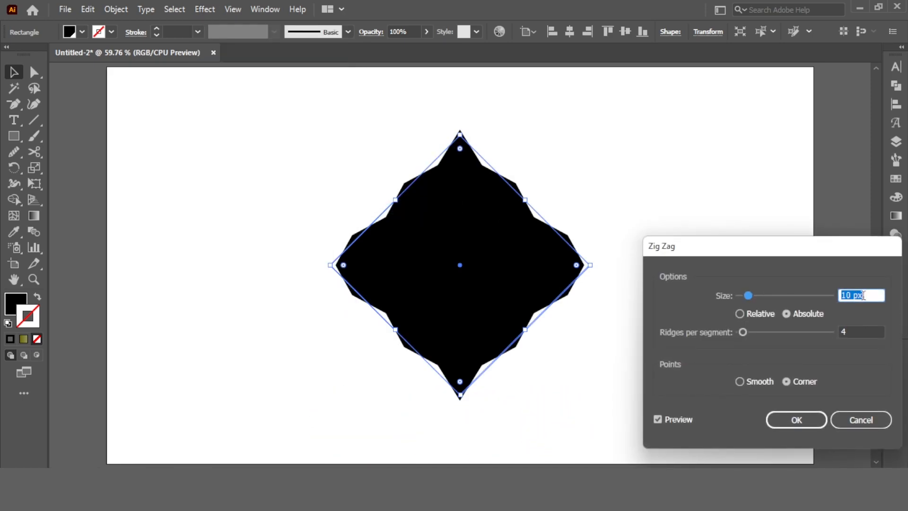
text(0)
click(851, 330)
text(1)
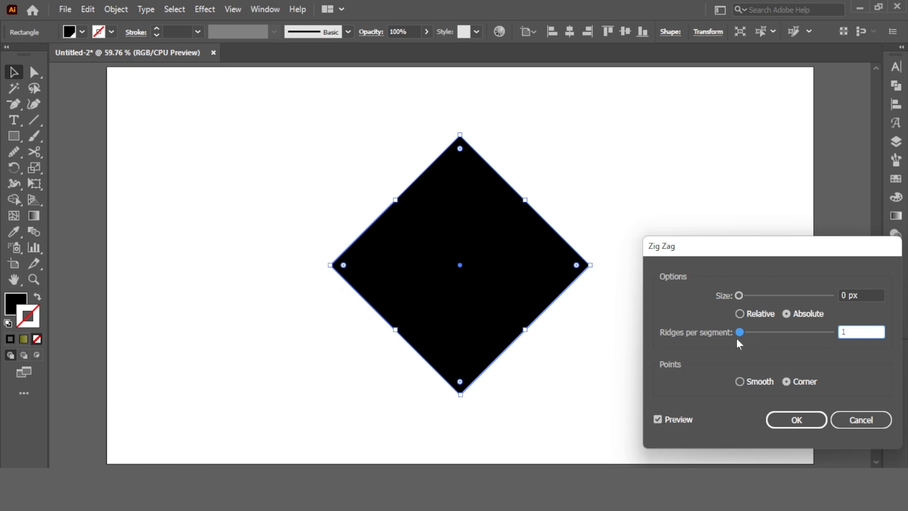
Give the Zig Zag effect smooth points and an absolute size of 20 px, and apply it.
click(742, 379)
click(871, 297)
key(shift+Up)
key(shift+Up)
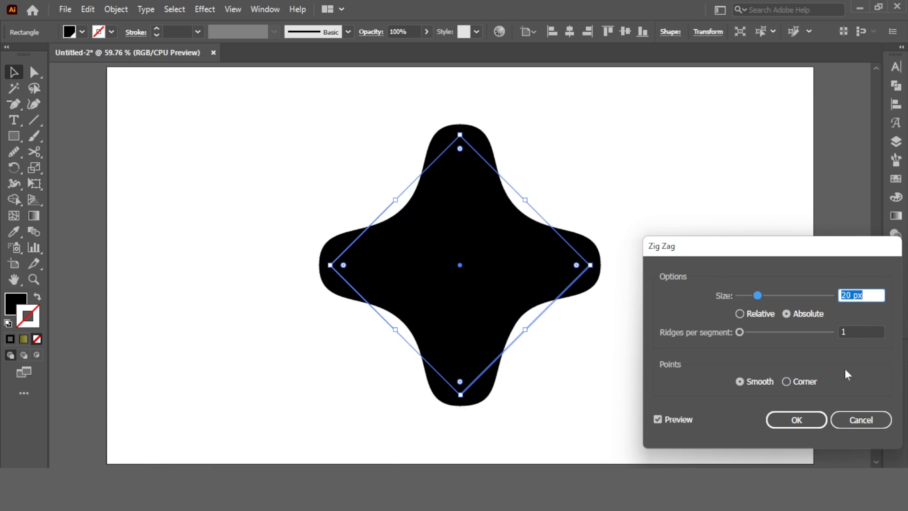
click(787, 318)
click(748, 313)
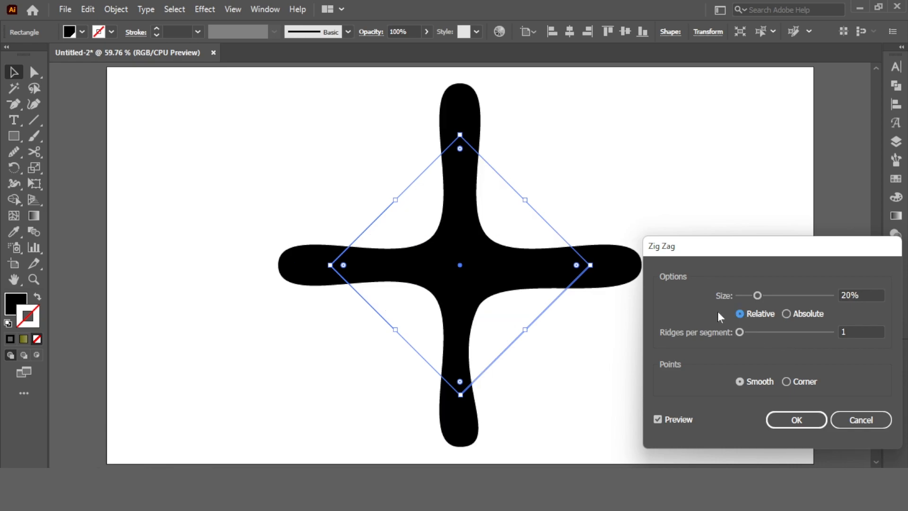
click(807, 315)
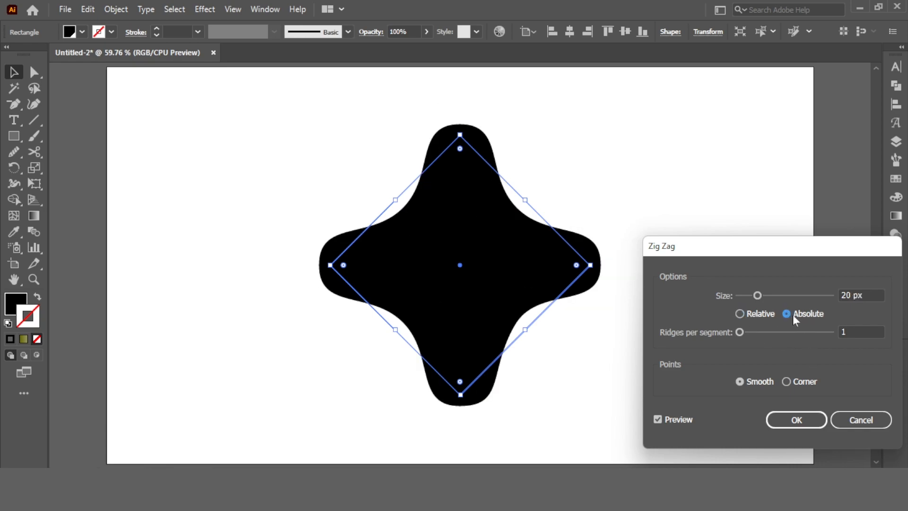
click(805, 421)
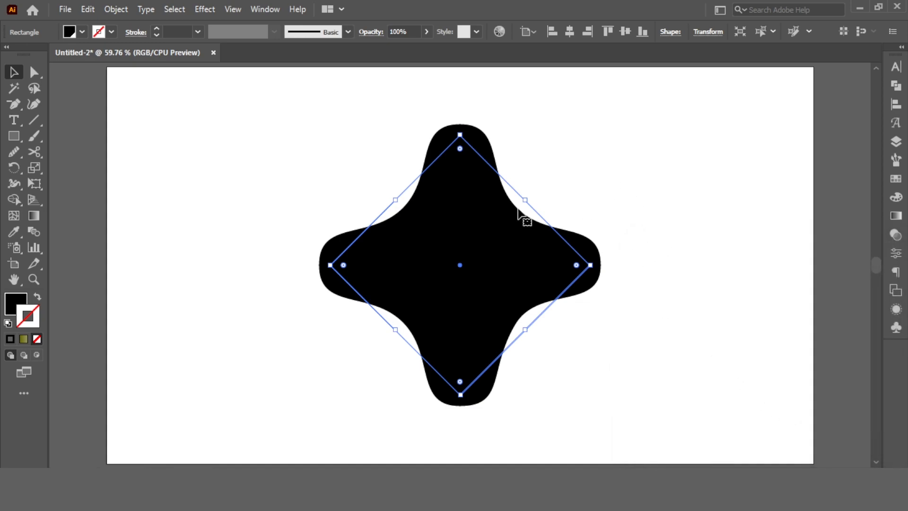
Expand the appearance of the four-armed shape and paste a copy of it directly in front.
click(116, 10)
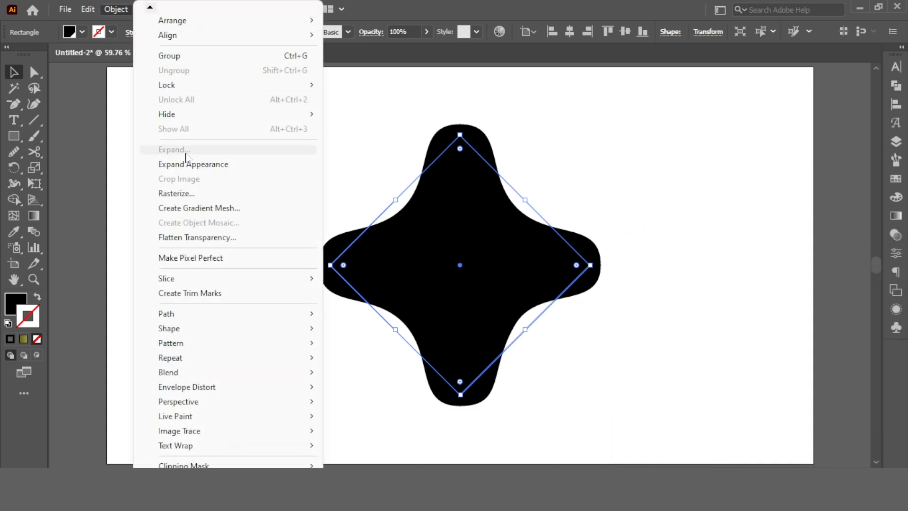
click(210, 169)
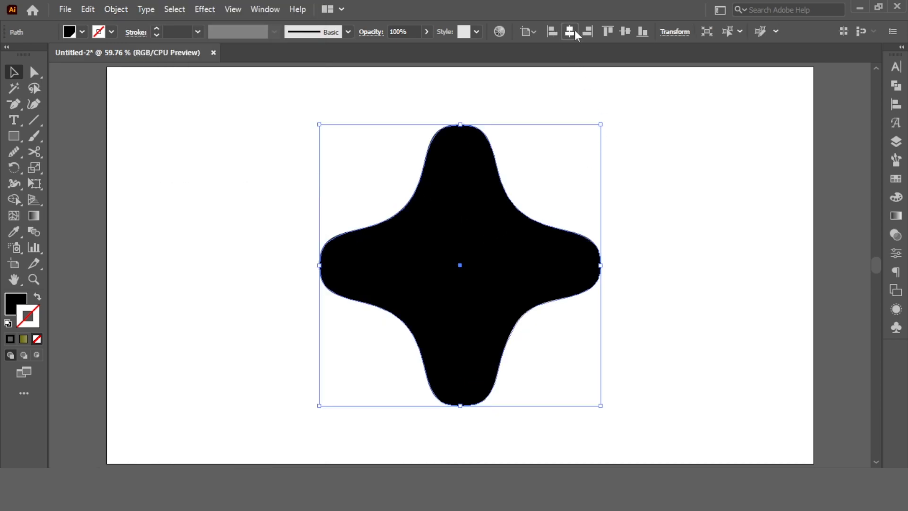
drag(534, 148, 358, 245)
click(88, 9)
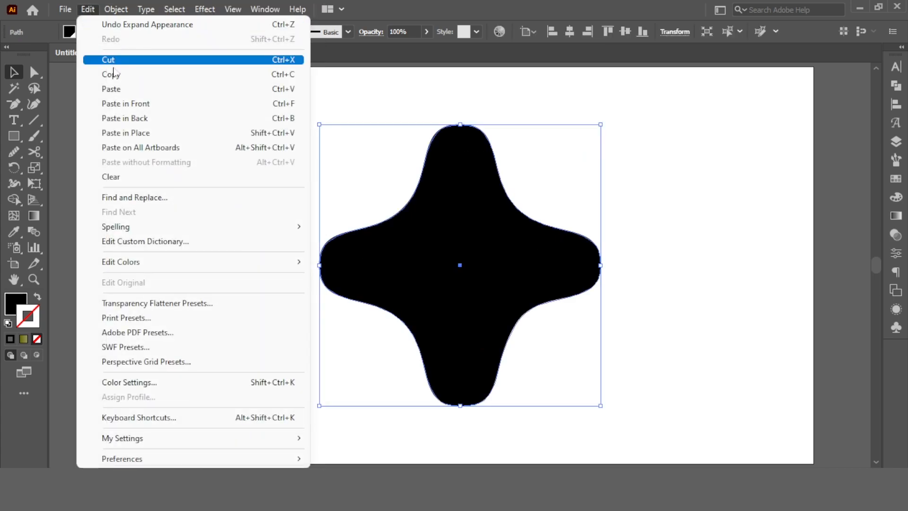
click(113, 74)
click(88, 9)
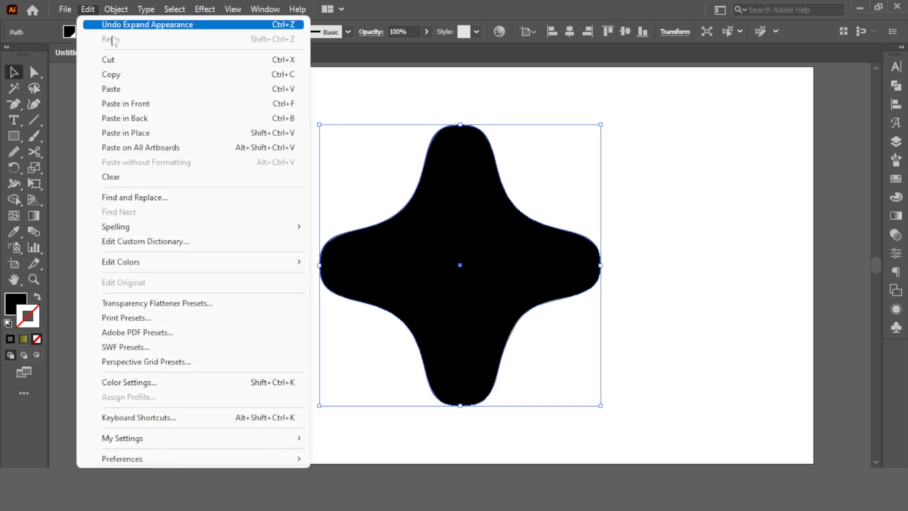
click(138, 104)
click(251, 147)
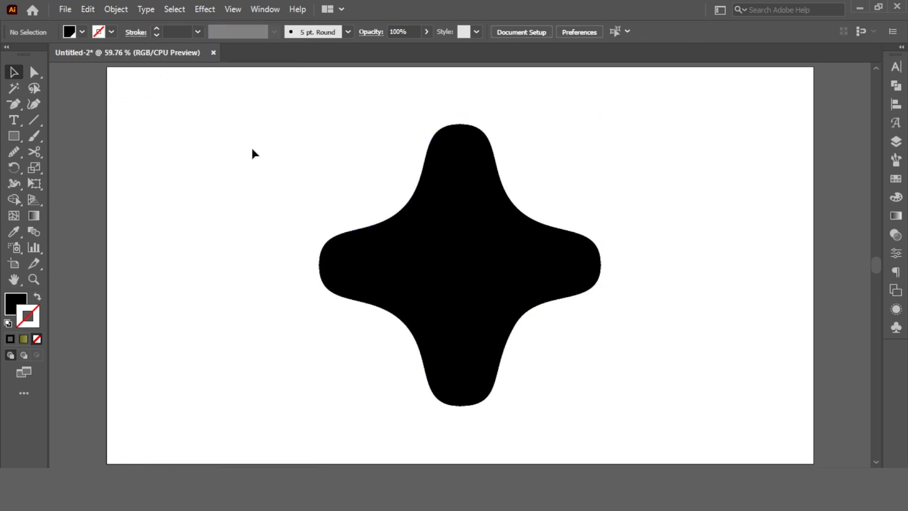
Fill the front copy of the shape with the light blue swatch.
click(444, 195)
click(82, 31)
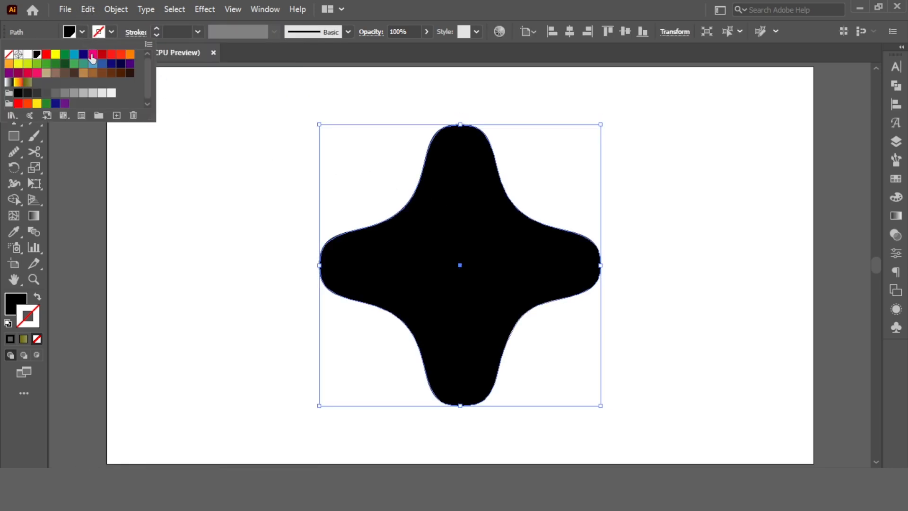
click(74, 55)
click(296, 174)
Rotate the blue copy 45 degrees about its center so its arms sit between the black ones.
click(495, 177)
drag(608, 121, 613, 126)
drag(640, 170, 648, 199)
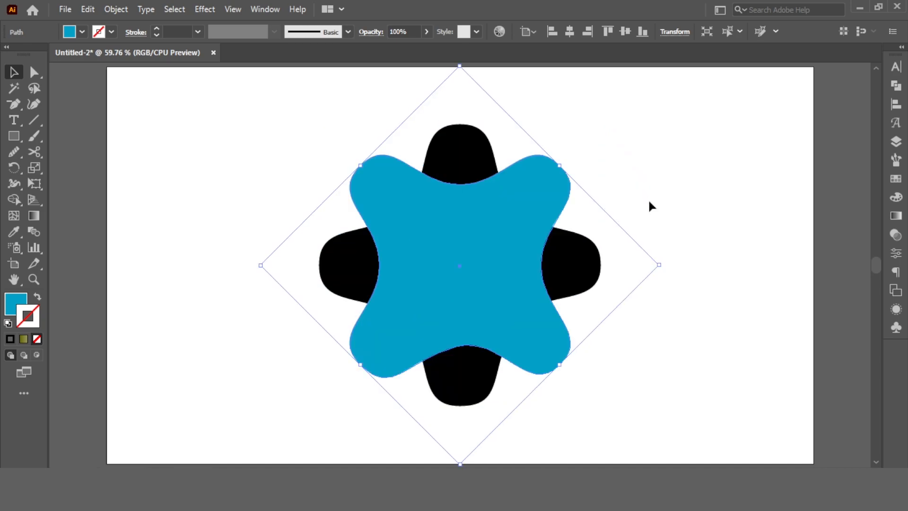
click(637, 156)
Select both shapes and match their fill to the black shape with the Eyedropper tool.
drag(618, 117, 312, 367)
click(14, 231)
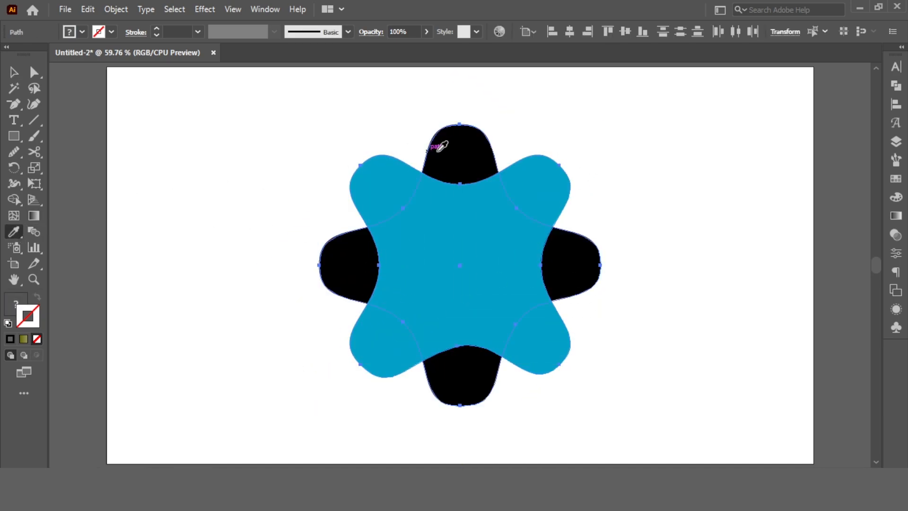
click(465, 149)
click(14, 72)
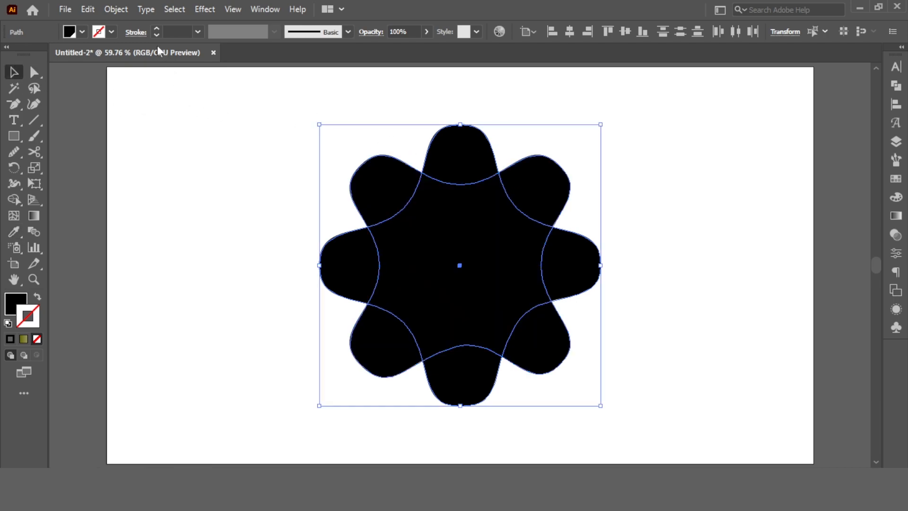
Remove the fill from both shapes and give them a black stroke.
click(81, 32)
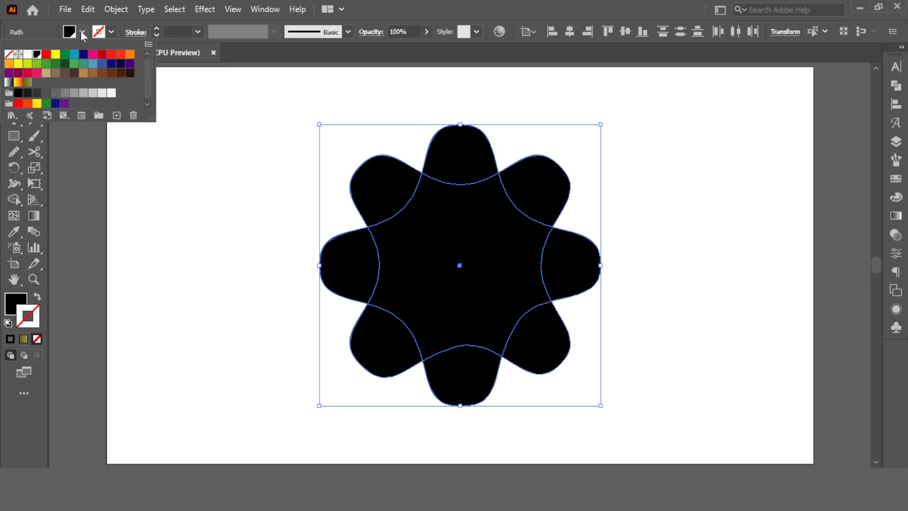
click(9, 54)
click(112, 31)
click(37, 54)
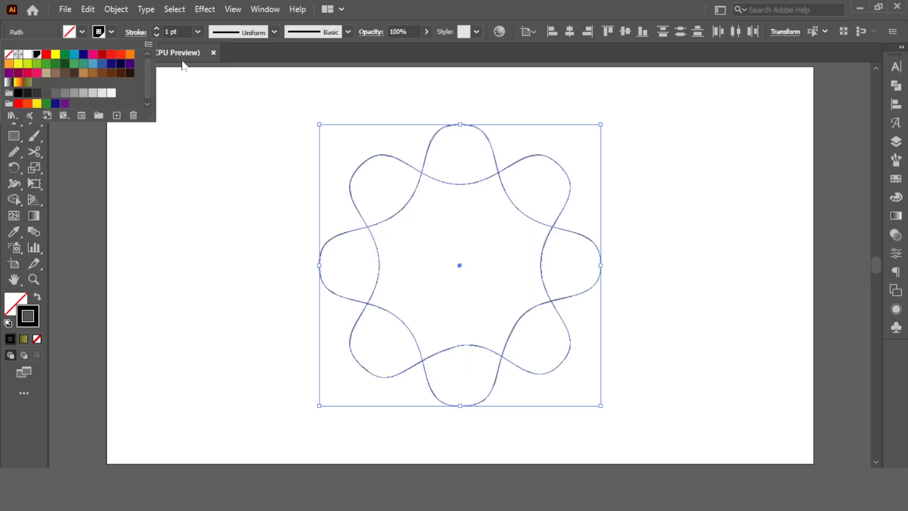
Set the stroke weight of both shapes to 40 pt and deselect them.
scroll(181, 31, up, 20)
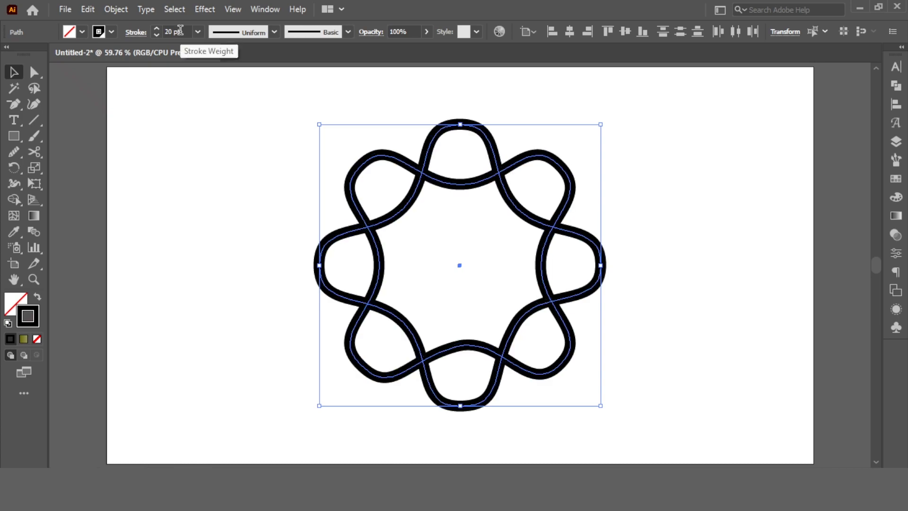
scroll(180, 31, up, 10)
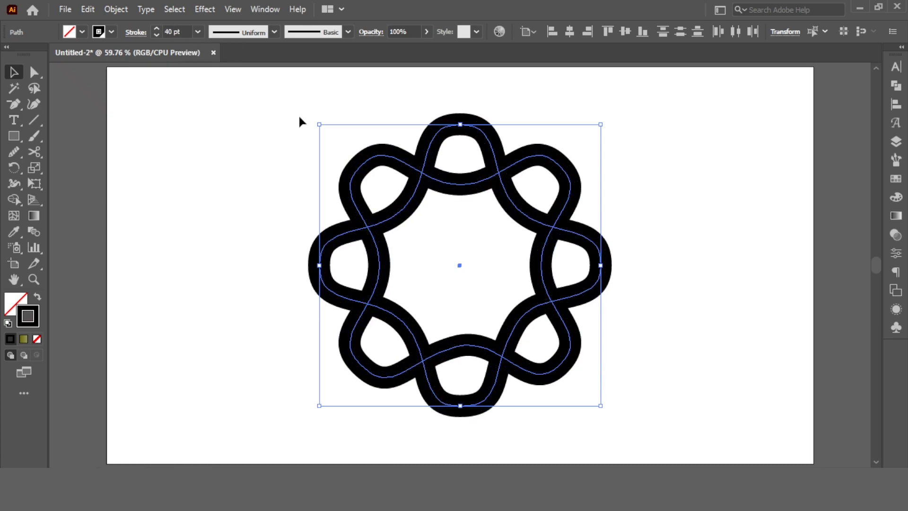
click(326, 136)
drag(327, 136, 753, 363)
click(367, 91)
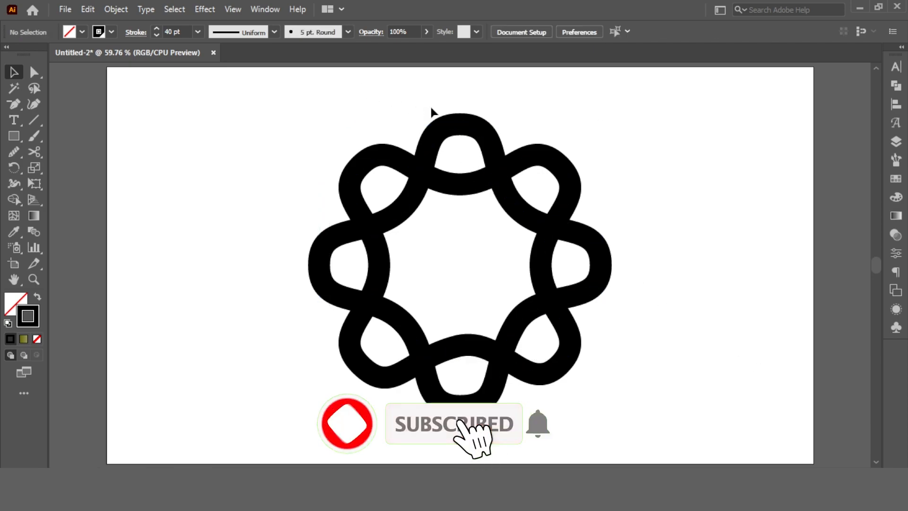
Change the stroke of the upright four-armed outline to the light blue swatch.
click(458, 127)
click(111, 32)
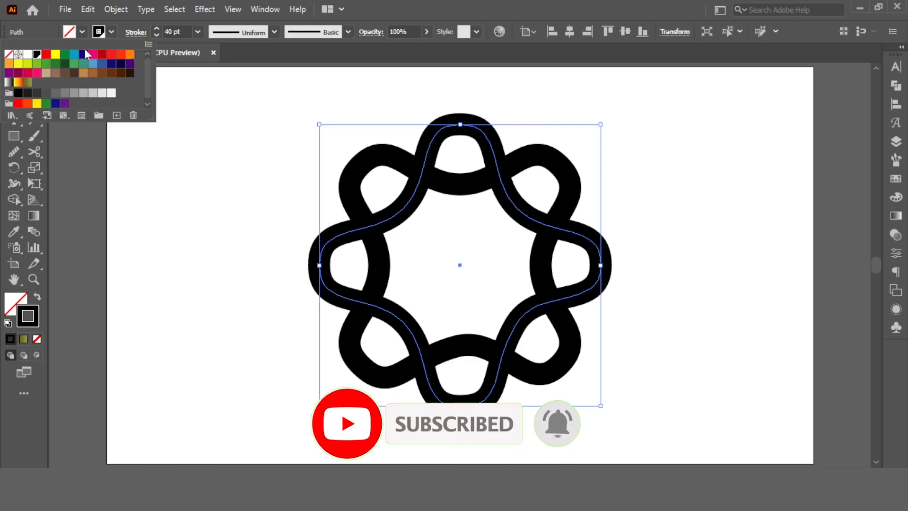
click(73, 57)
click(232, 148)
Expand the fill and stroke of both outlines into filled shapes.
mouse_move(331, 116)
mouse_down()
mouse_move(480, 219)
mouse_move(459, 229)
mouse_up()
click(116, 9)
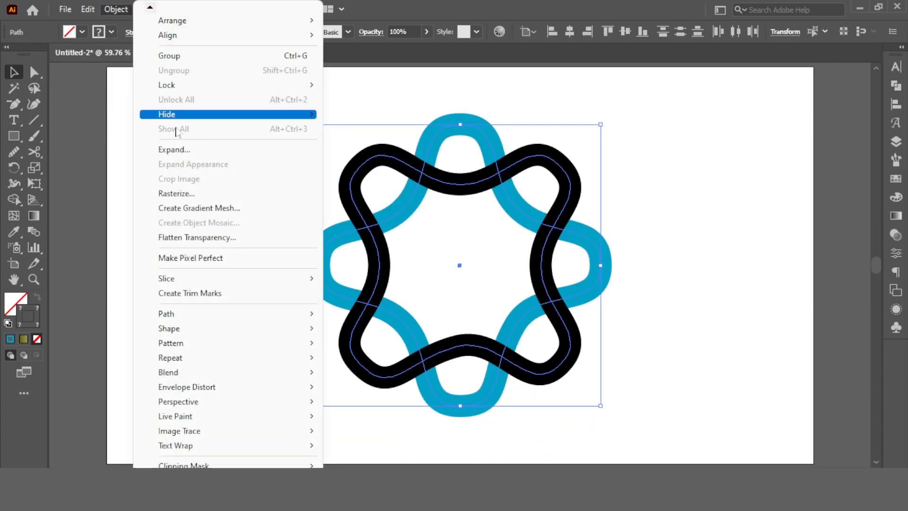
click(182, 152)
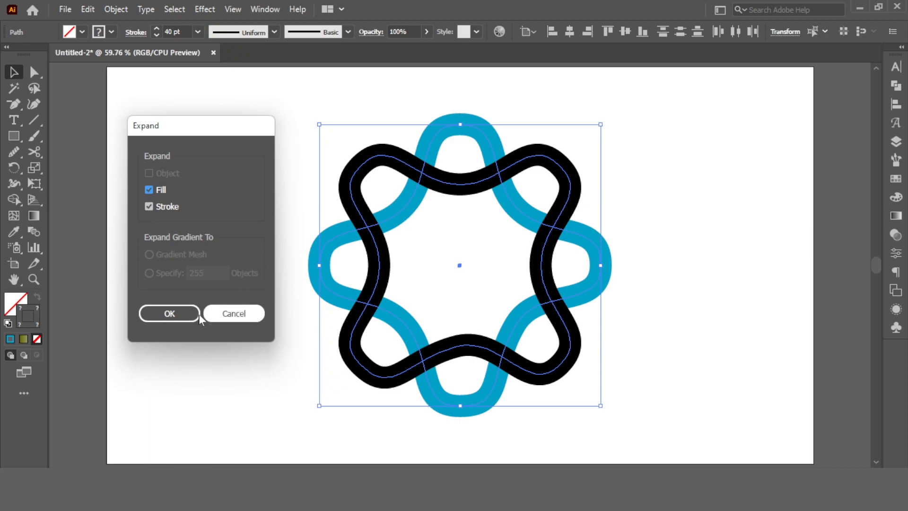
click(178, 312)
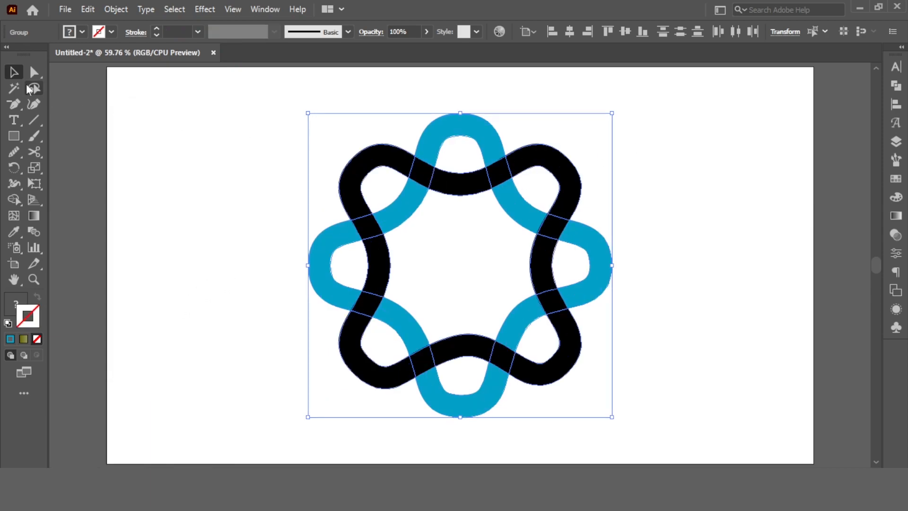
click(82, 31)
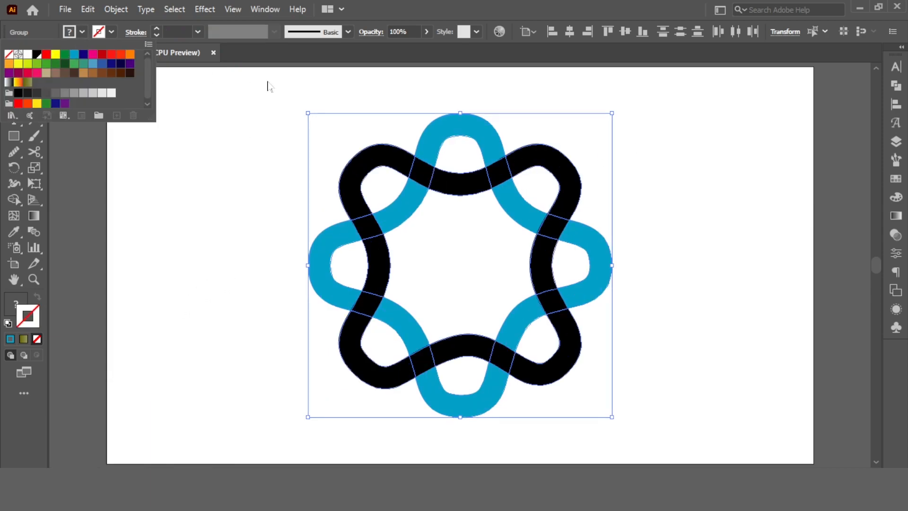
click(321, 102)
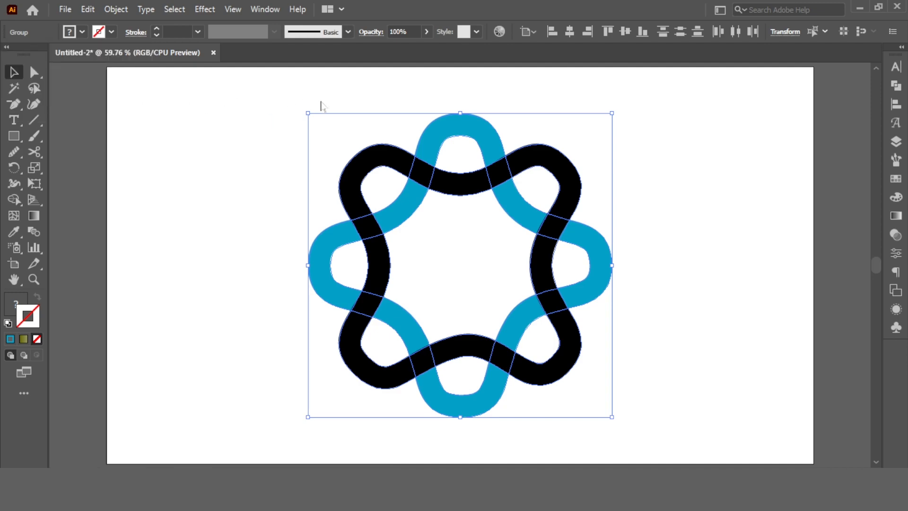
click(518, 117)
click(491, 138)
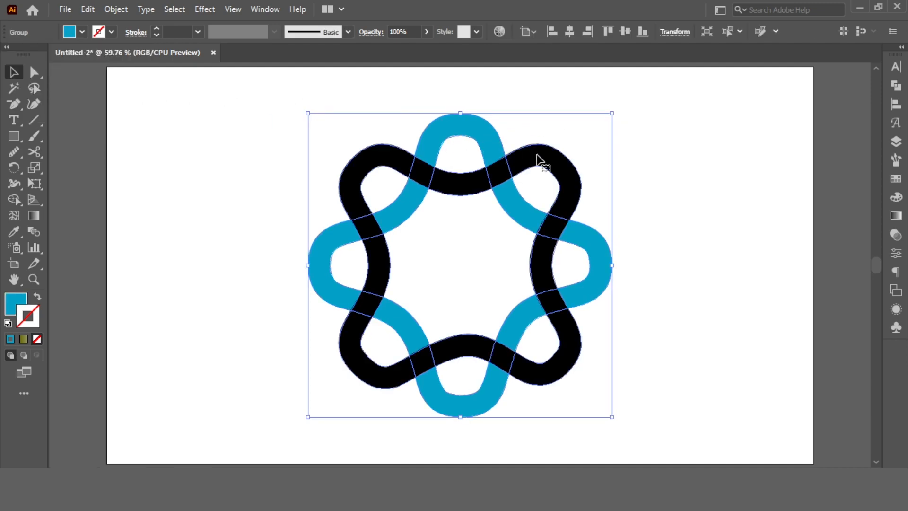
drag(528, 110, 433, 248)
click(445, 135)
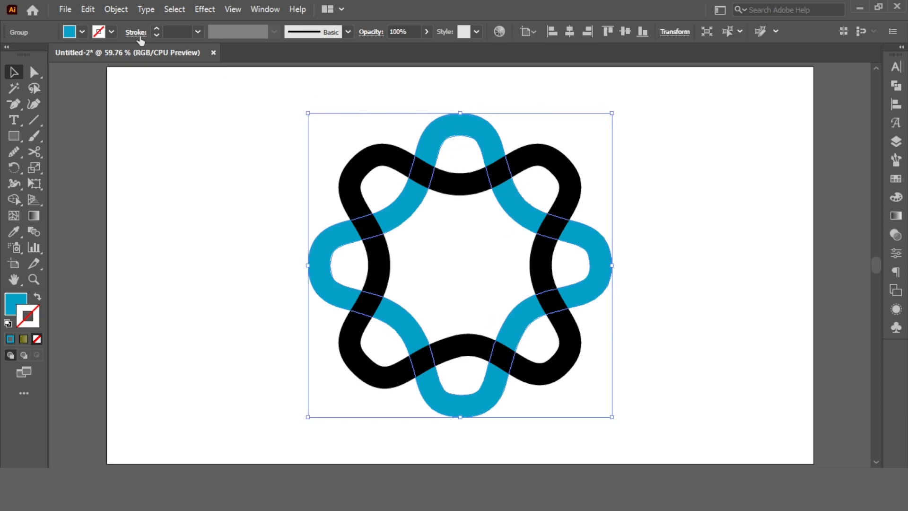
click(81, 32)
click(335, 88)
Select both outlines and merge the blue band across four alternating crossings with the Shape Builder so it passes over the black band.
click(335, 88)
click(349, 182)
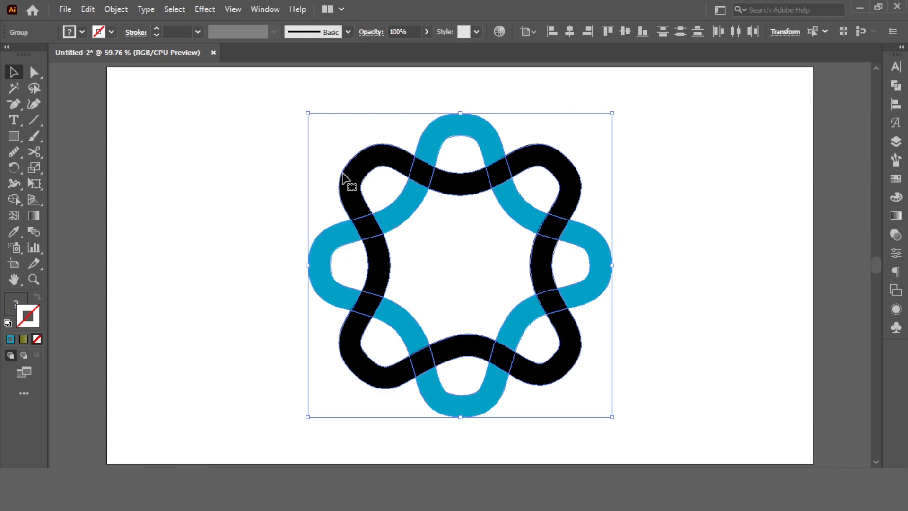
click(14, 199)
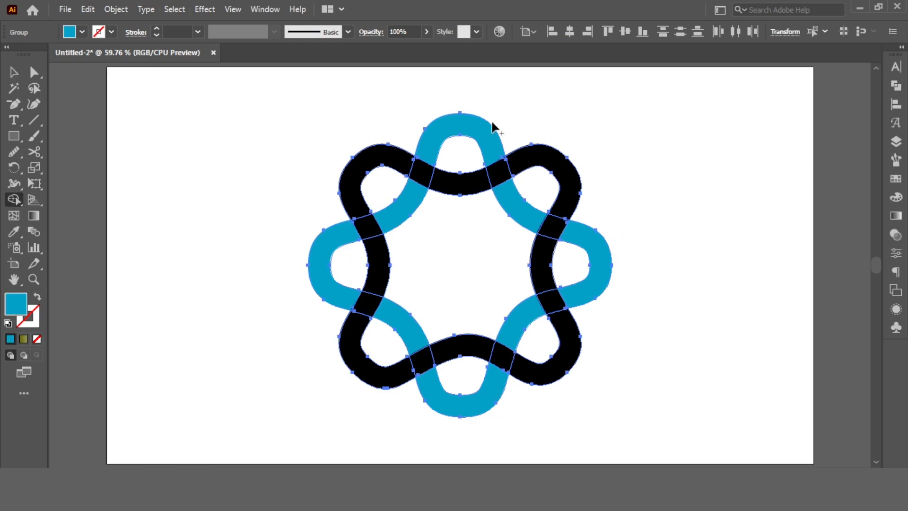
click(497, 172)
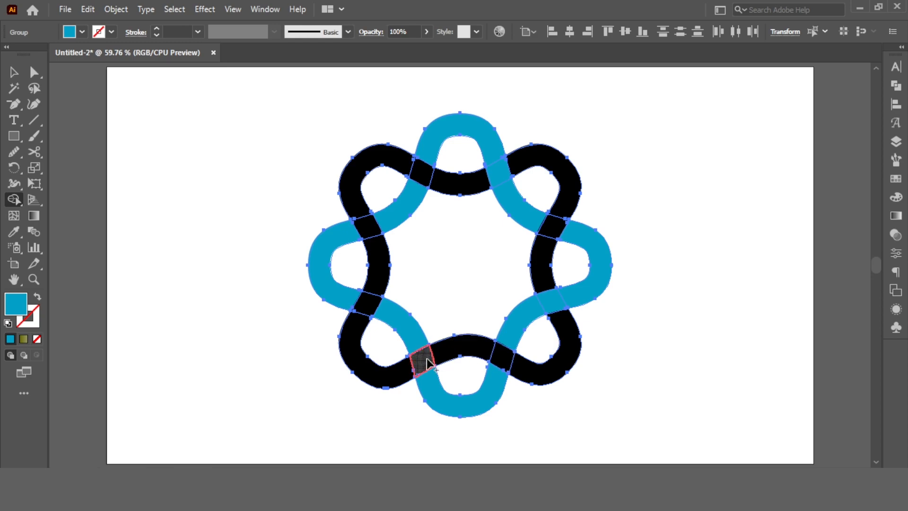
click(371, 233)
drag(384, 218, 340, 232)
drag(418, 342, 428, 378)
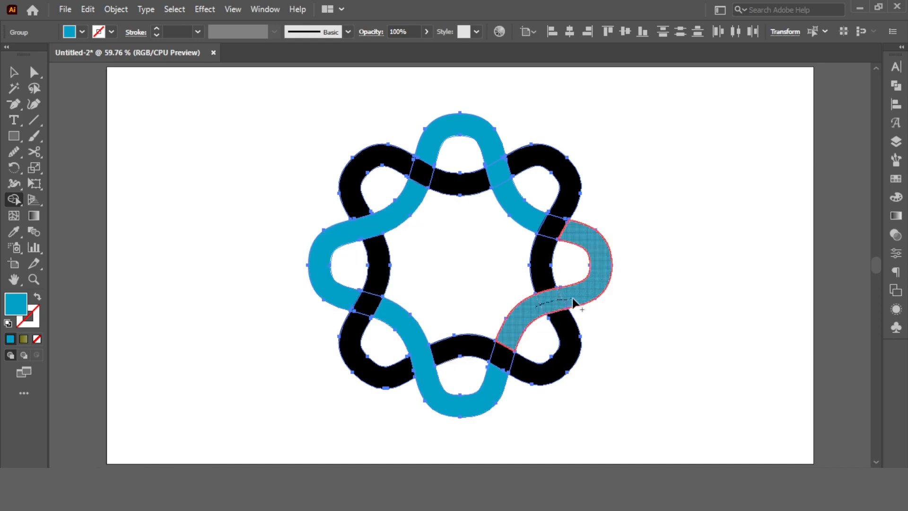
drag(492, 149, 513, 203)
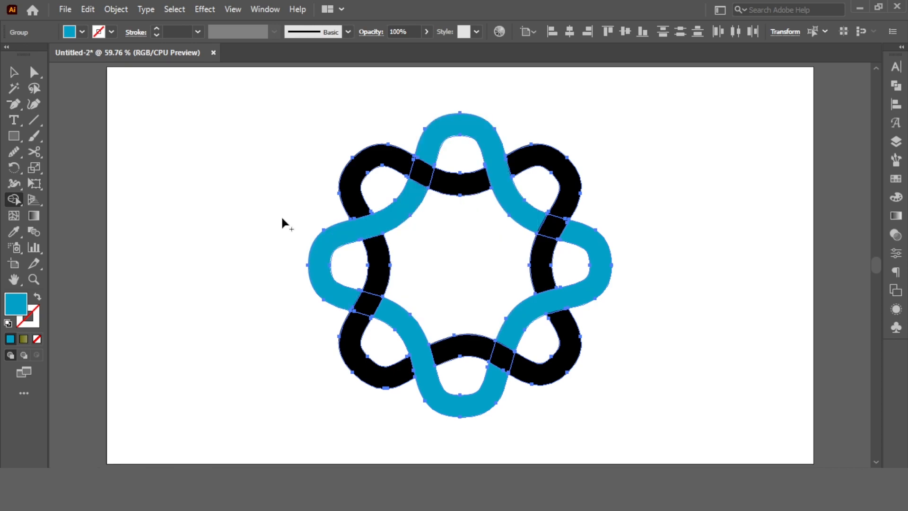
Switch the fill to black and merge the black band across the other four crossings with the Shape Builder.
click(82, 31)
click(37, 54)
drag(403, 161, 449, 182)
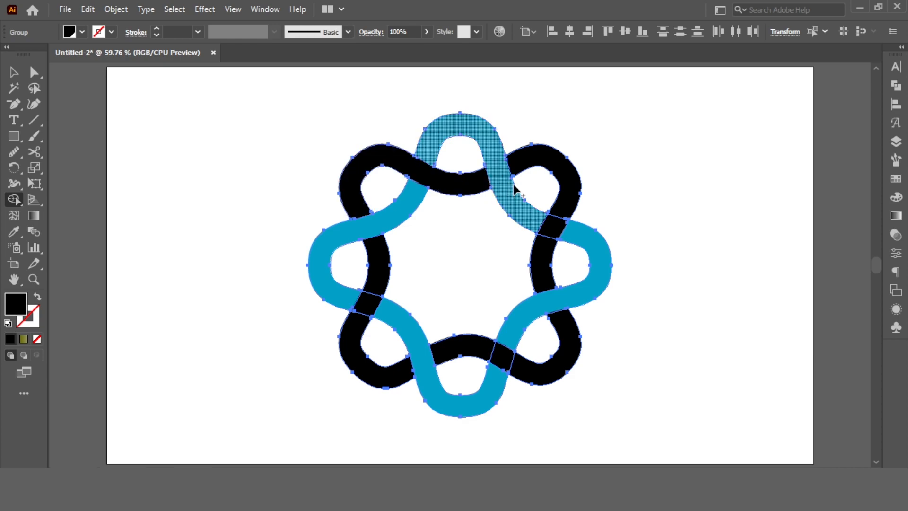
drag(560, 210, 547, 260)
mouse_move(546, 330)
mouse_down()
mouse_move(531, 370)
mouse_move(476, 355)
mouse_up()
mouse_move(399, 366)
mouse_down()
mouse_move(374, 350)
mouse_move(364, 307)
mouse_move(373, 276)
mouse_up()
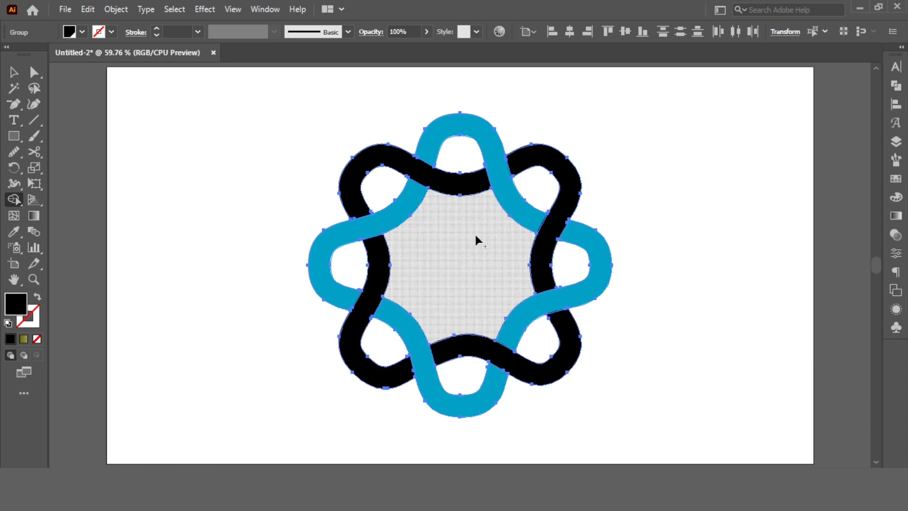
key(v)
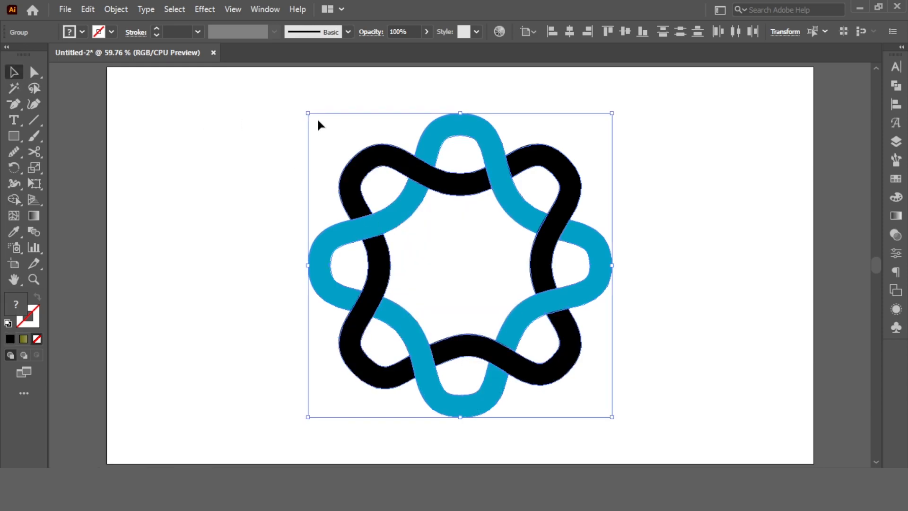
Apply the olive green gradient swatch as the fill of both woven bands and deselect them.
click(316, 118)
drag(284, 103, 672, 399)
click(82, 32)
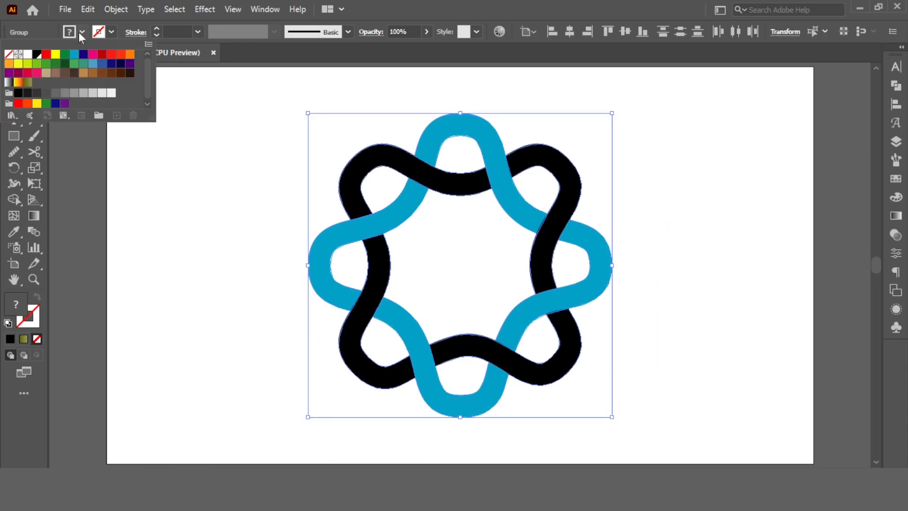
click(26, 84)
click(344, 133)
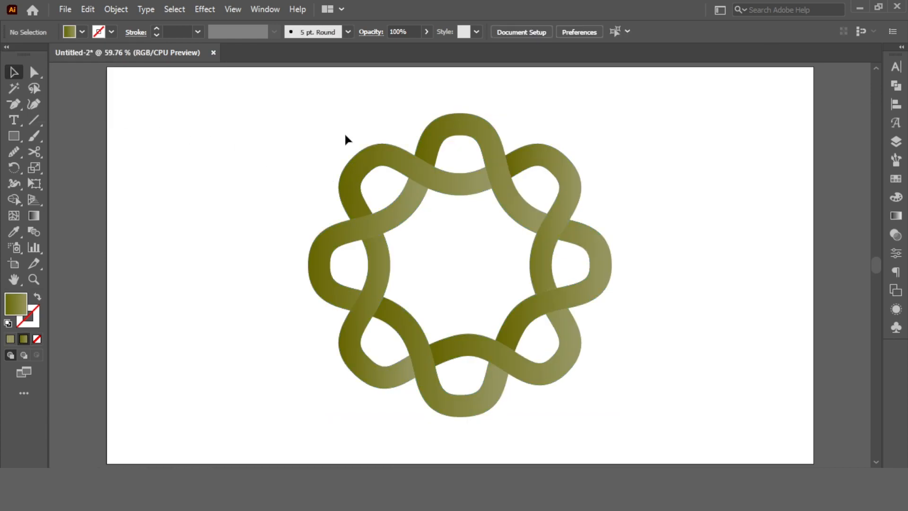
Reverse the gradient direction on the upright four-armed band and deselect it.
click(546, 146)
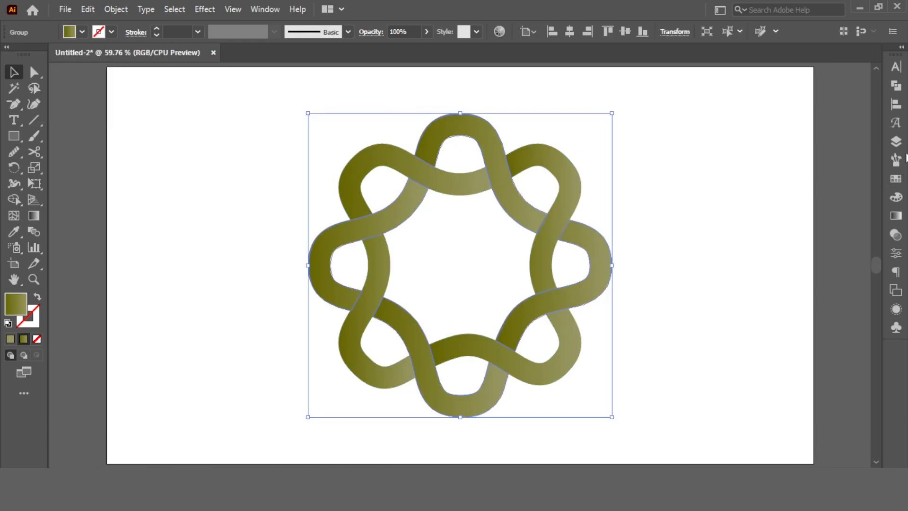
click(895, 217)
click(737, 131)
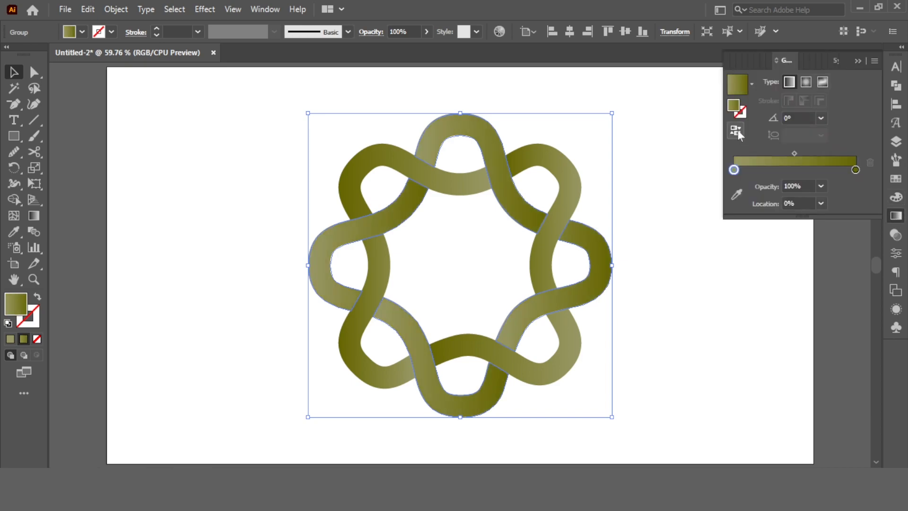
click(581, 131)
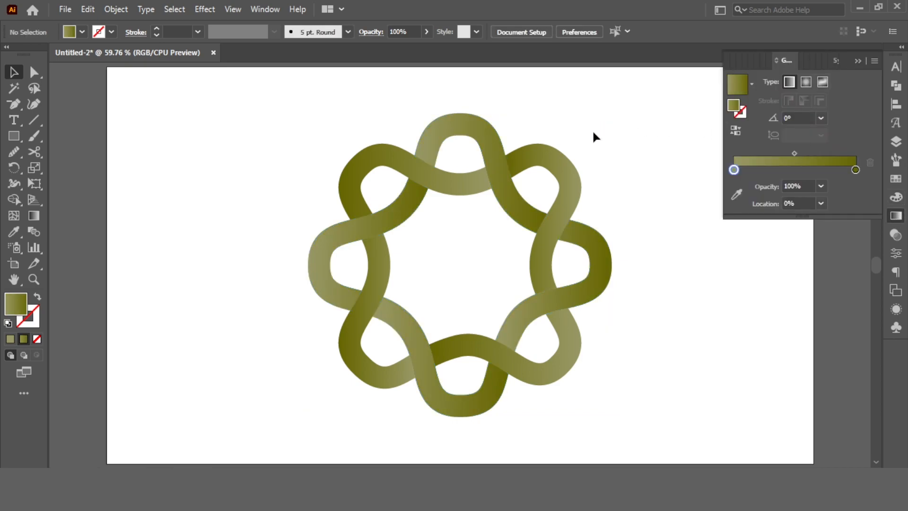
Group both woven bands into one object and deselect it.
drag(645, 121, 274, 367)
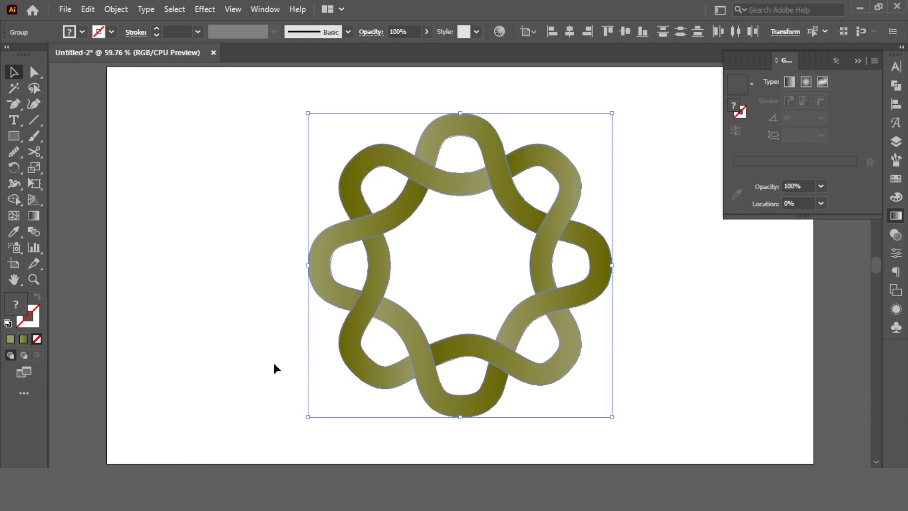
click(118, 9)
click(175, 56)
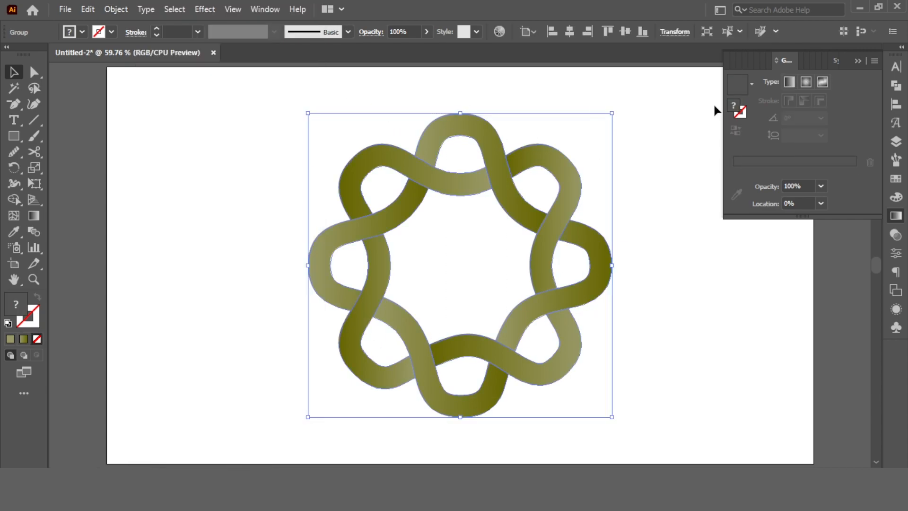
click(856, 62)
click(661, 115)
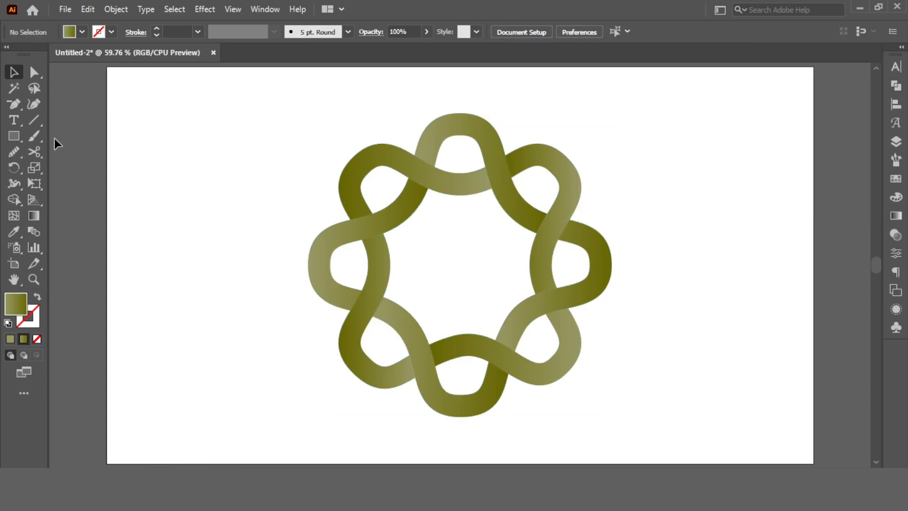
Draw a white rectangle without a stroke that covers the whole artboard.
click(83, 32)
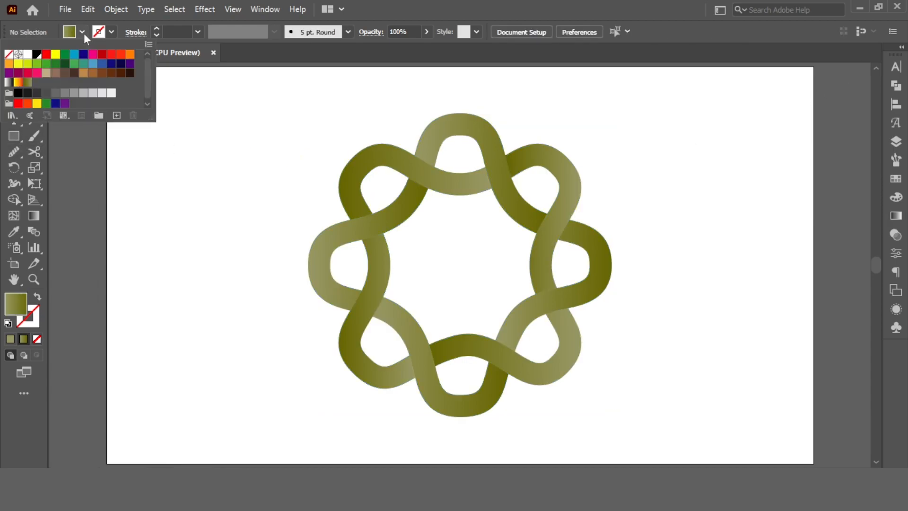
click(27, 55)
click(259, 63)
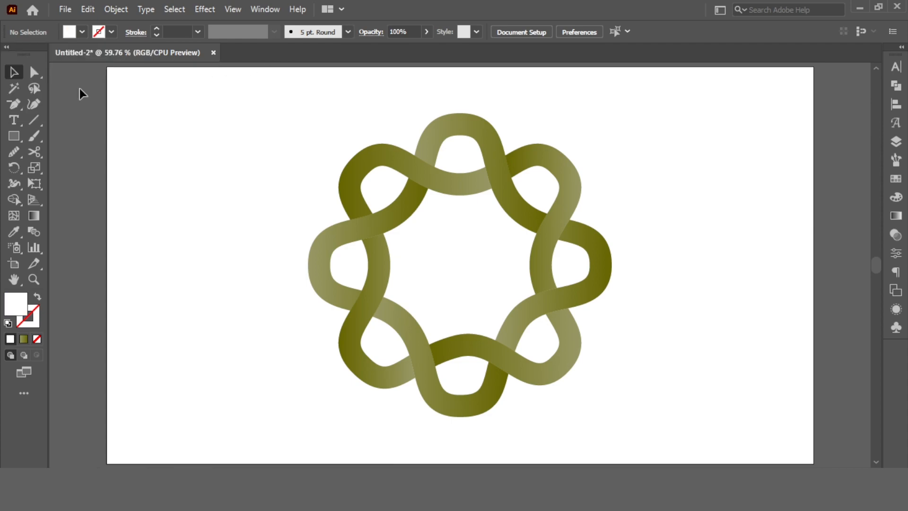
drag(15, 134, 60, 136)
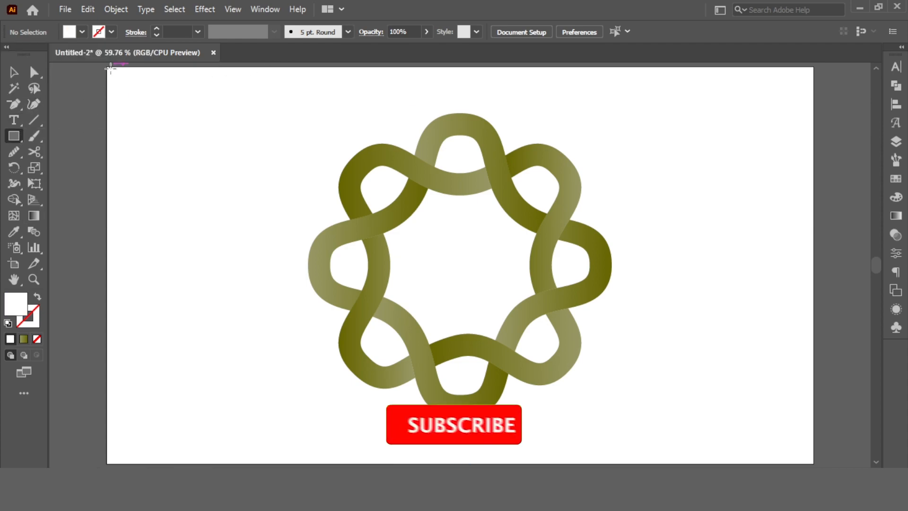
drag(109, 68, 813, 463)
click(14, 72)
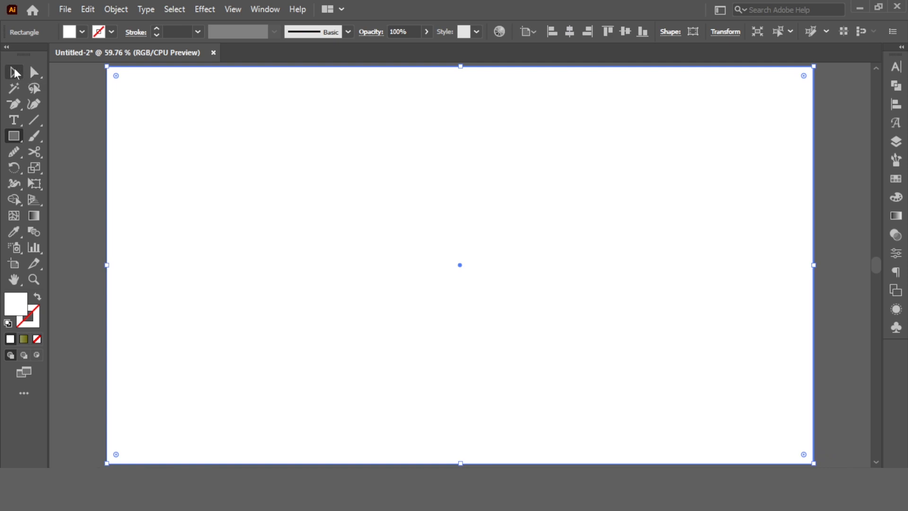
Send the white rectangle to the back behind the woven ornament and deselect it.
right_click(392, 110)
mouse_move(520, 355)
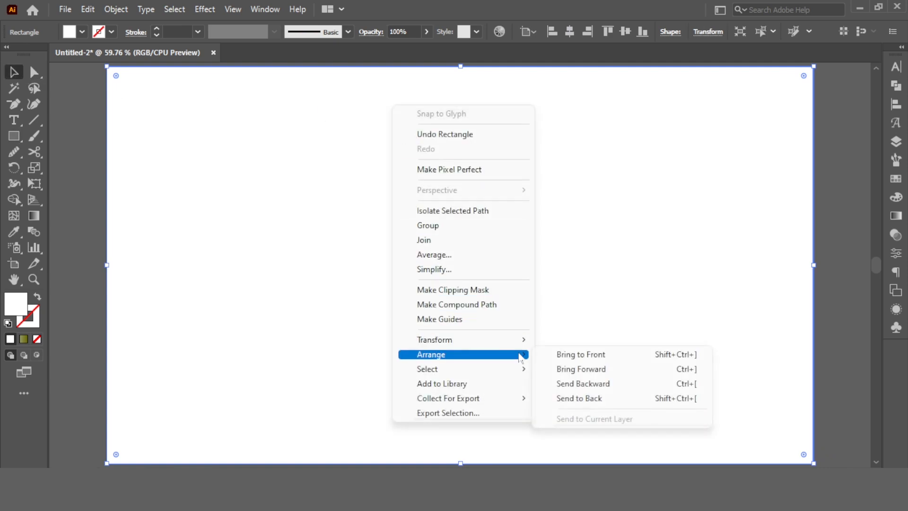
click(596, 399)
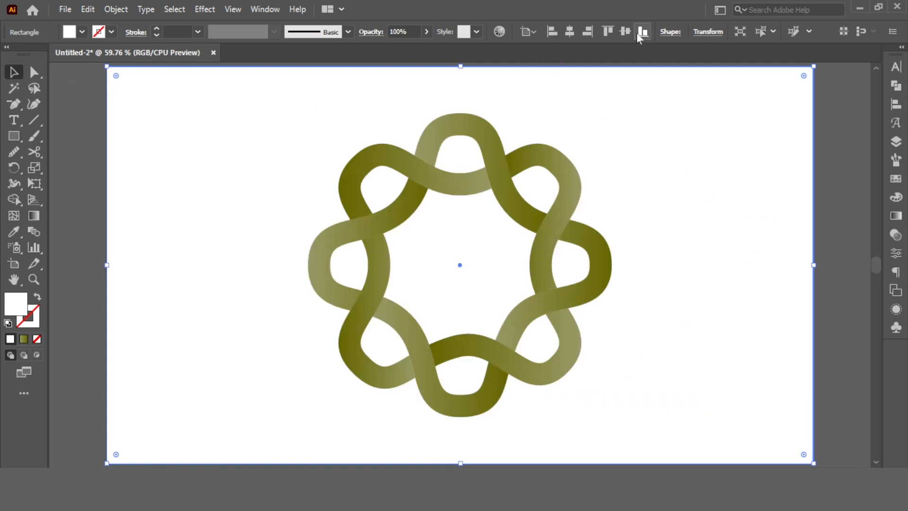
click(842, 162)
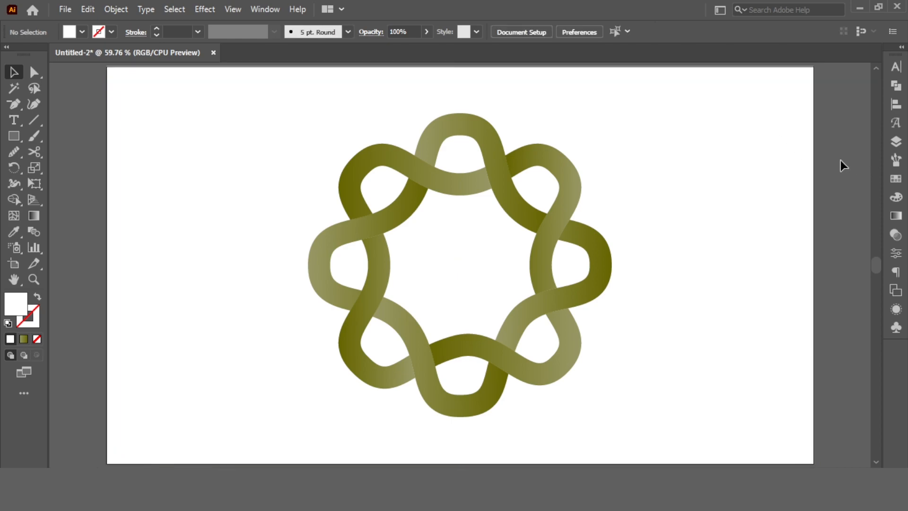
Try a black fill on the background rectangle, return it to white and deselect.
click(468, 99)
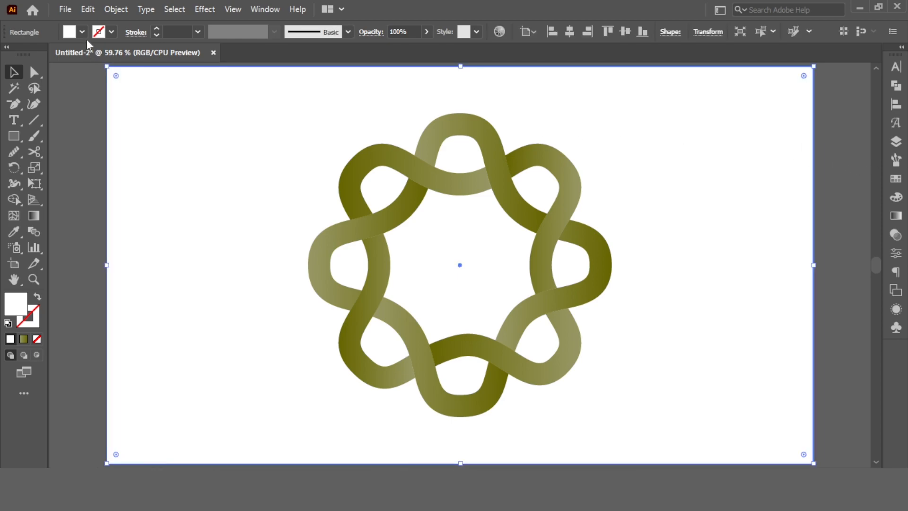
click(81, 32)
click(37, 55)
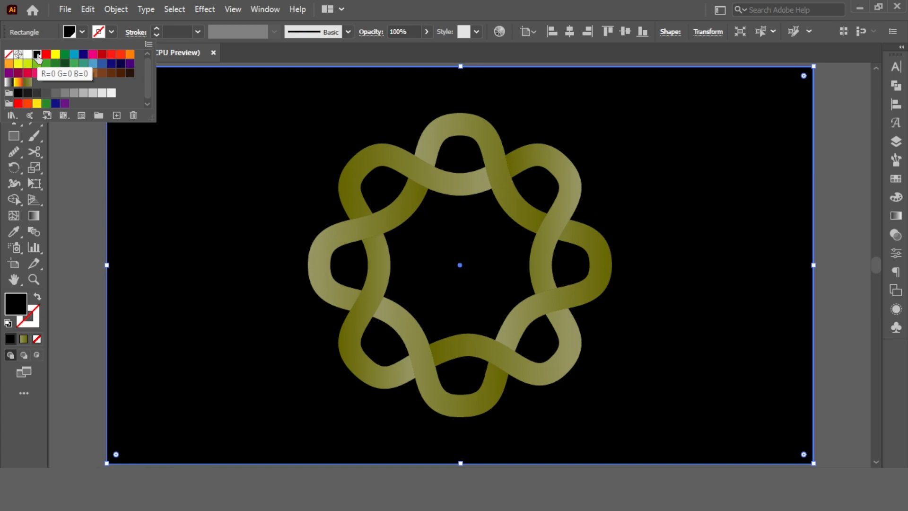
click(27, 54)
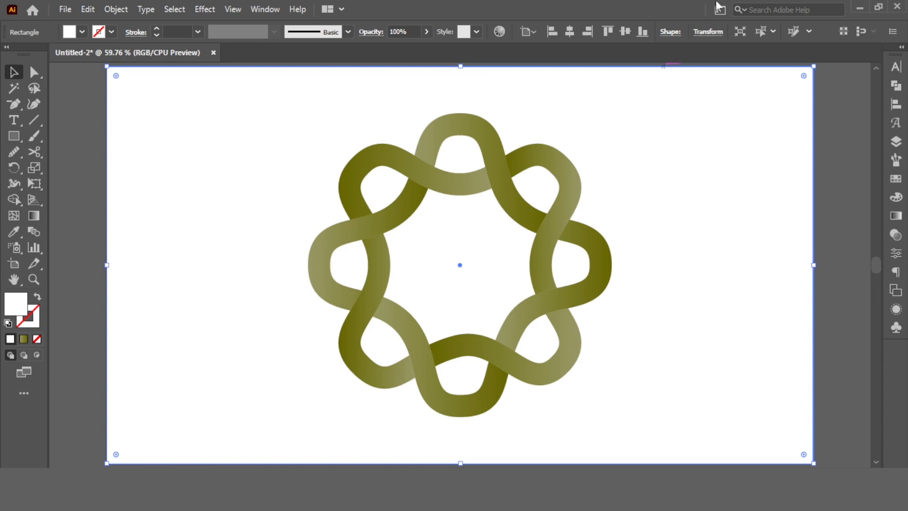
click(826, 210)
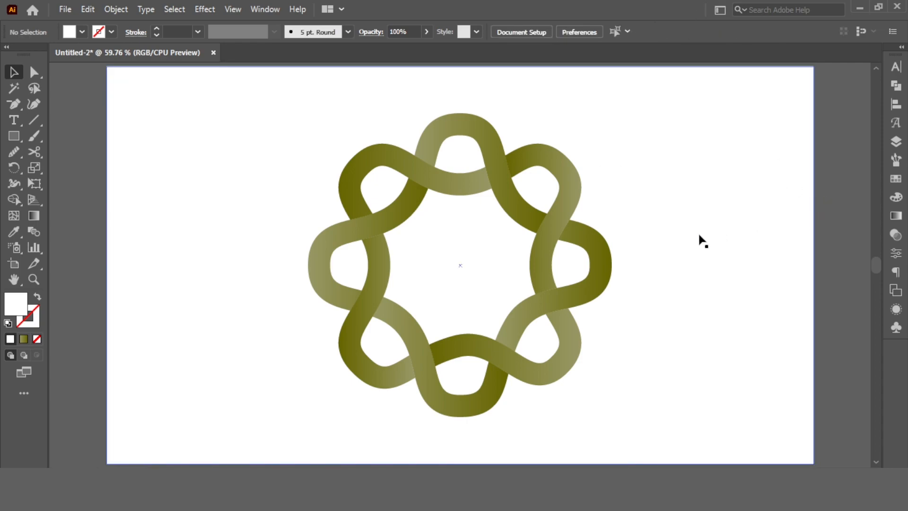